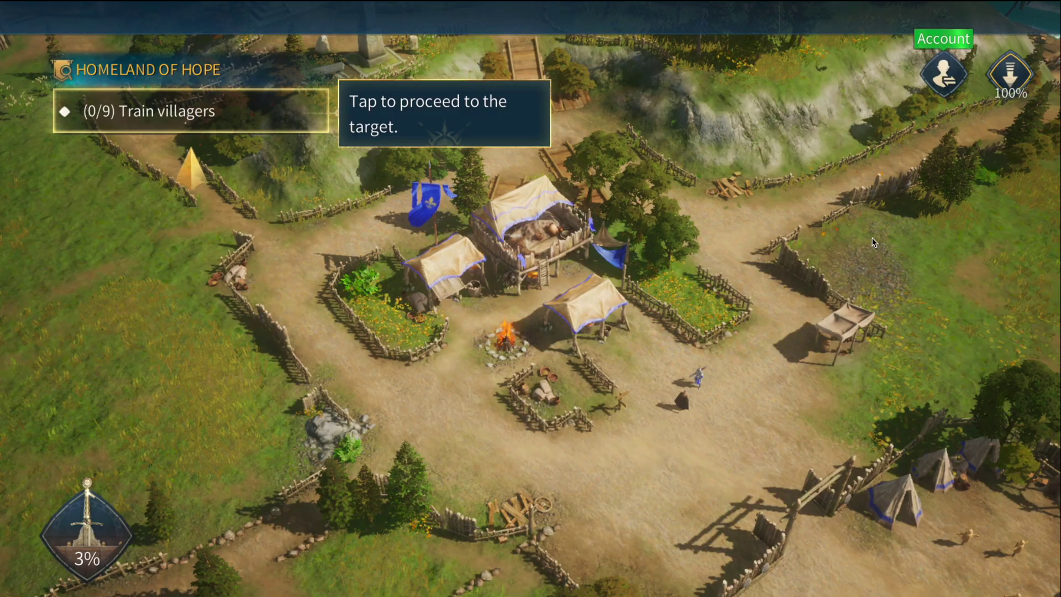
# Step: Open villager training at the camp and train 12 villagers
pyautogui.click(379, 211)
pyautogui.click(729, 313)
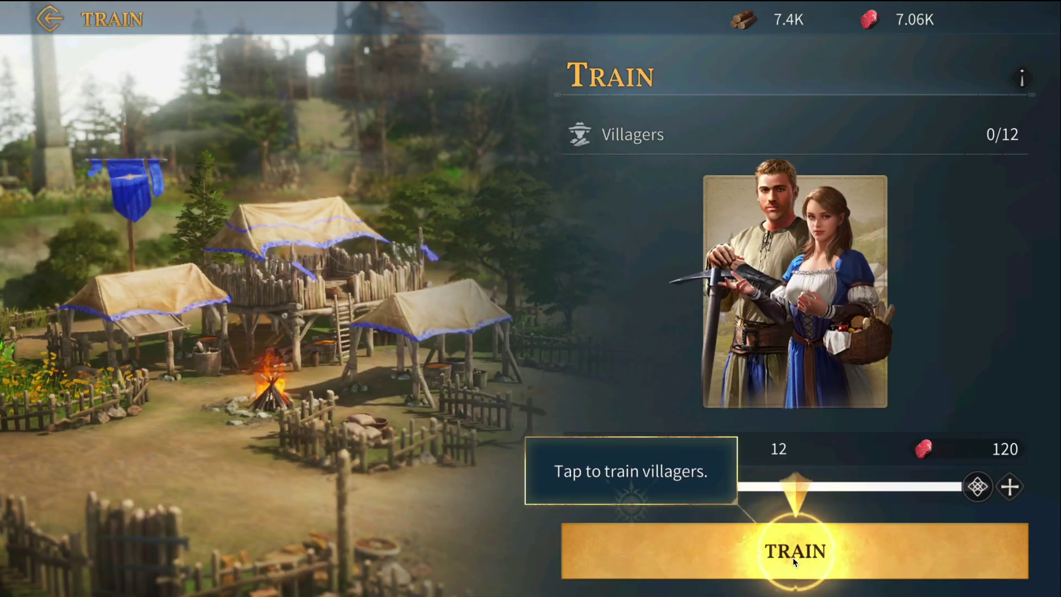
pyautogui.click(793, 553)
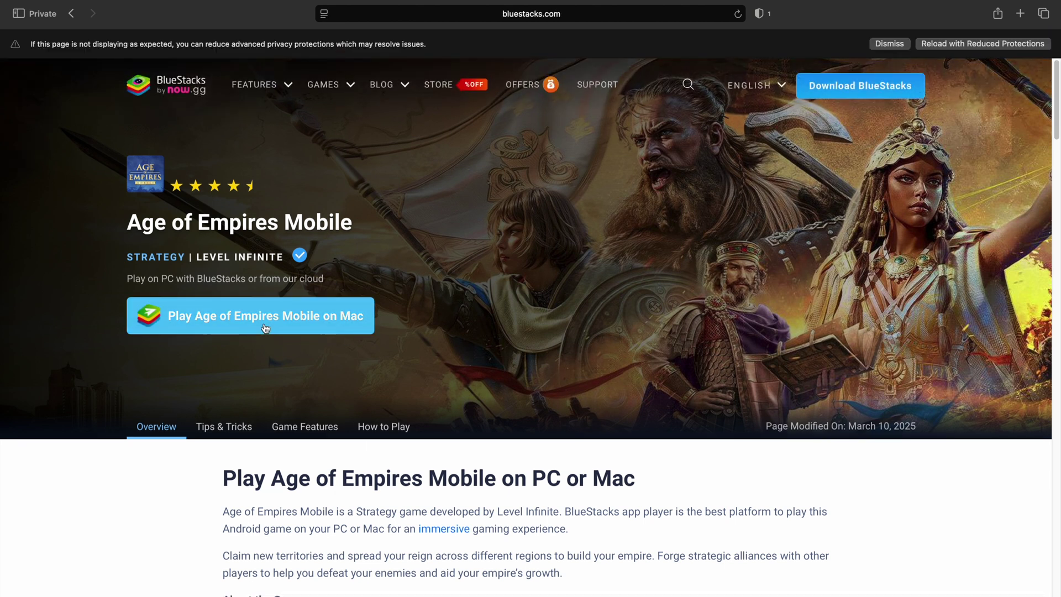
# Step: Download the BlueStacks installer for Mac from the Age of Empires Mobile page and open the downloaded package
pyautogui.click(266, 326)
pyautogui.click(635, 366)
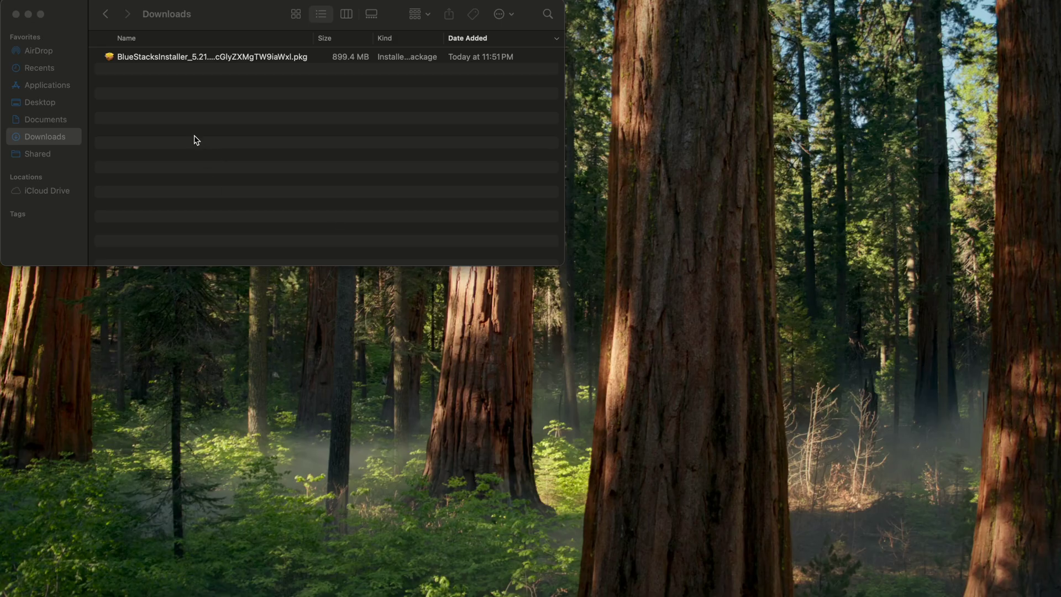
pyautogui.doubleClick(164, 58)
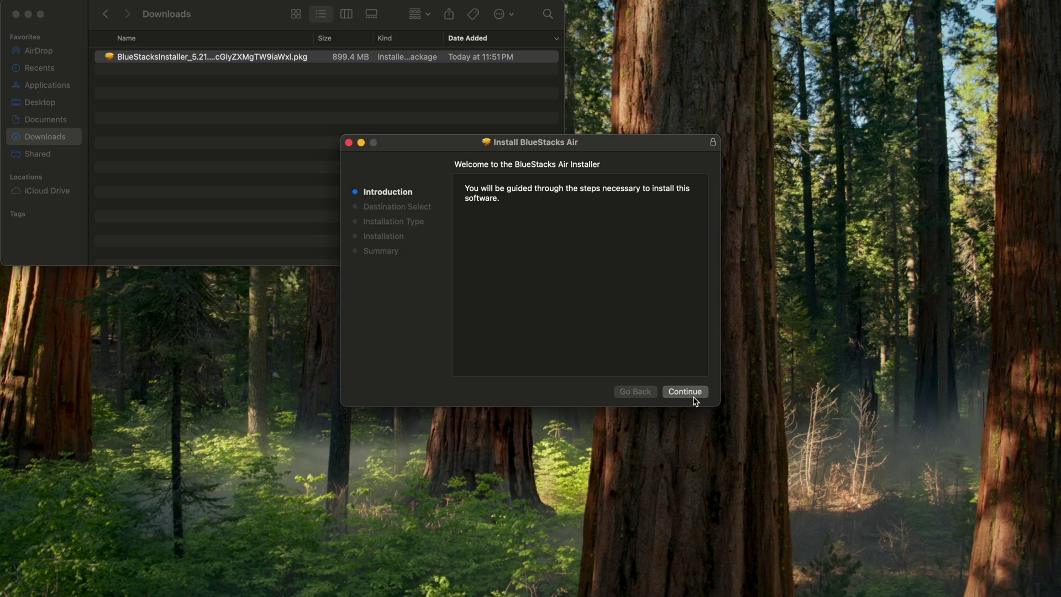
# Step: Install BlueStacks Air with the installer, close it and move the installer package to the Trash
pyautogui.click(696, 392)
pyautogui.click(691, 394)
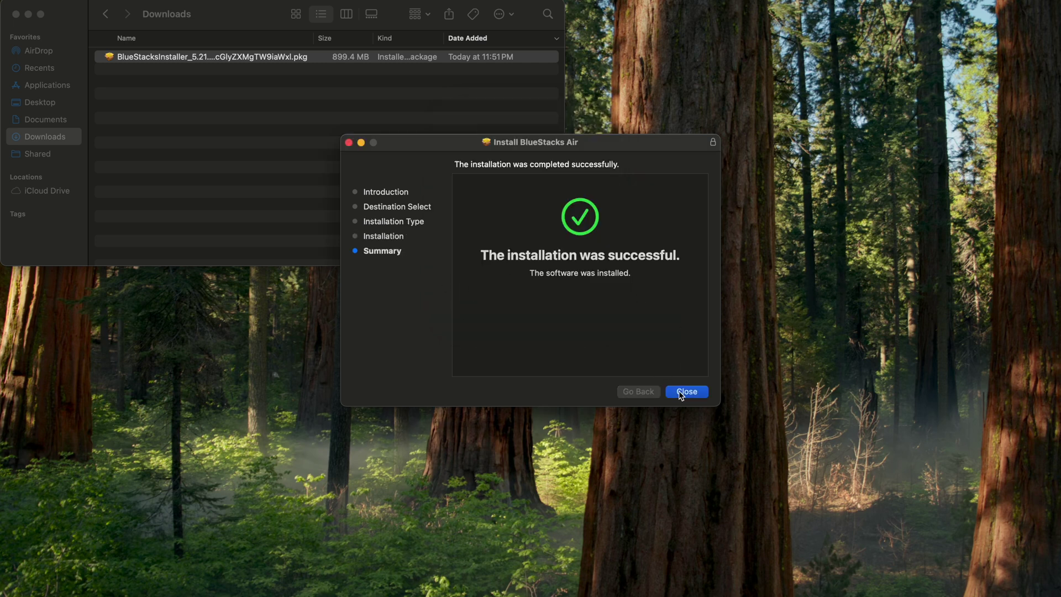
pyautogui.click(684, 392)
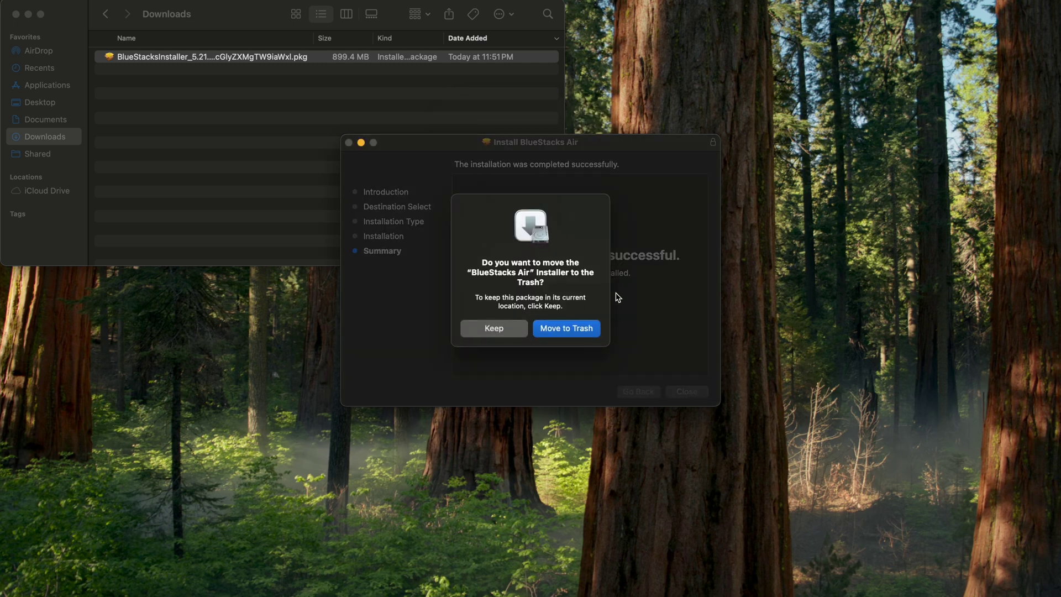
pyautogui.click(559, 331)
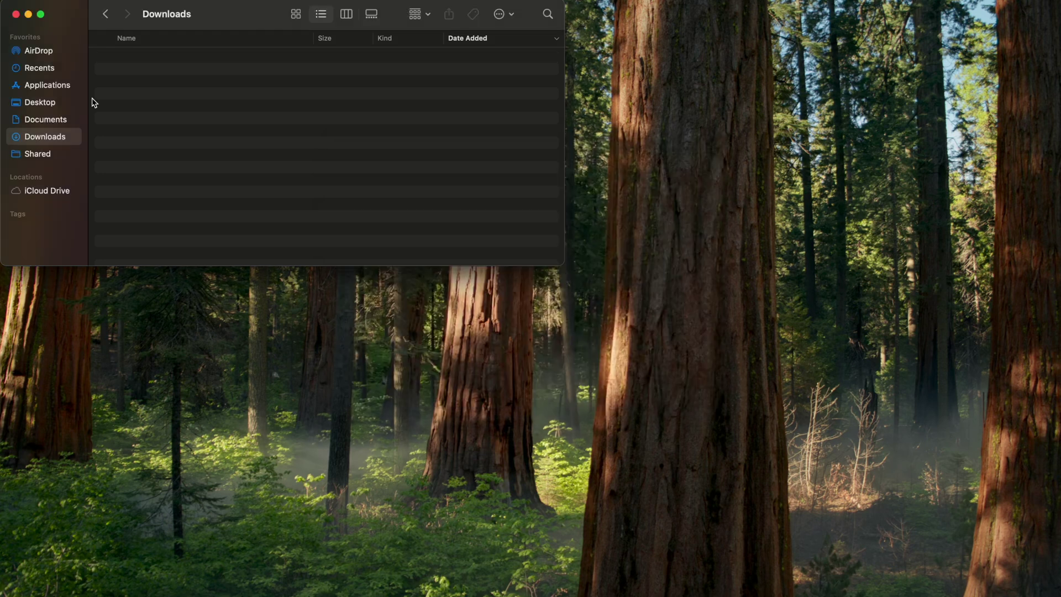
# Step: Launch BlueStacks from the Applications folder
pyautogui.click(56, 89)
pyautogui.scroll(10, 153, 119)
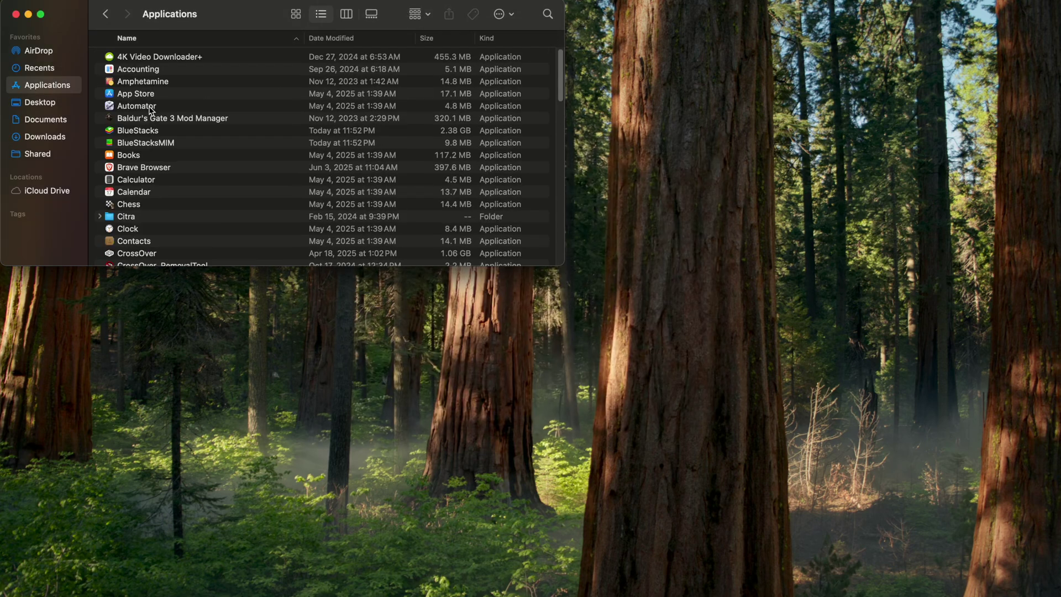
pyautogui.doubleClick(130, 133)
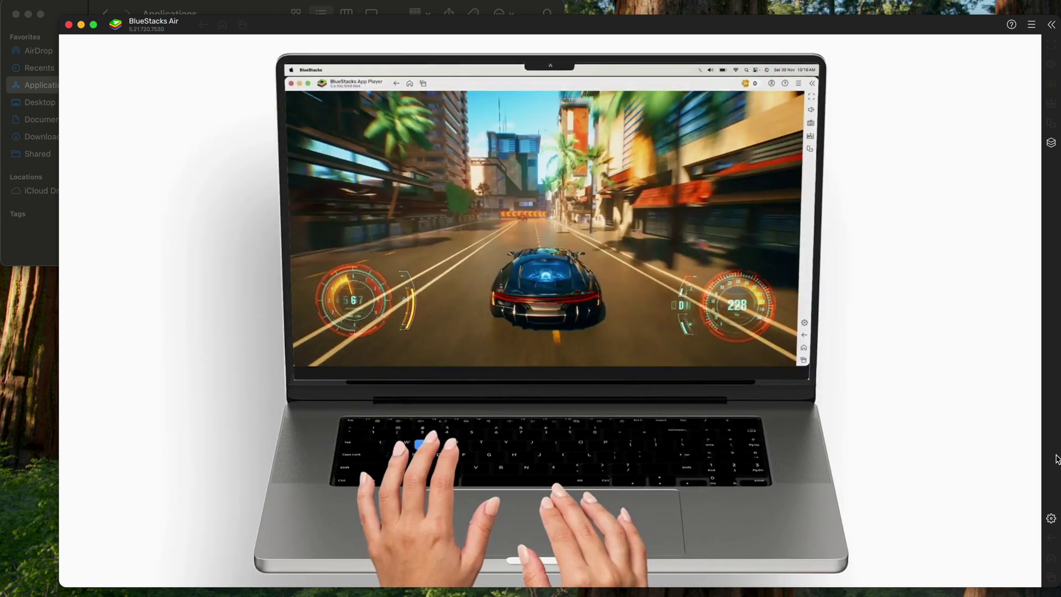
# Step: Set the memory allocation to High (8 GB) in the performance settings and save the changes
pyautogui.click(1051, 519)
pyautogui.click(524, 176)
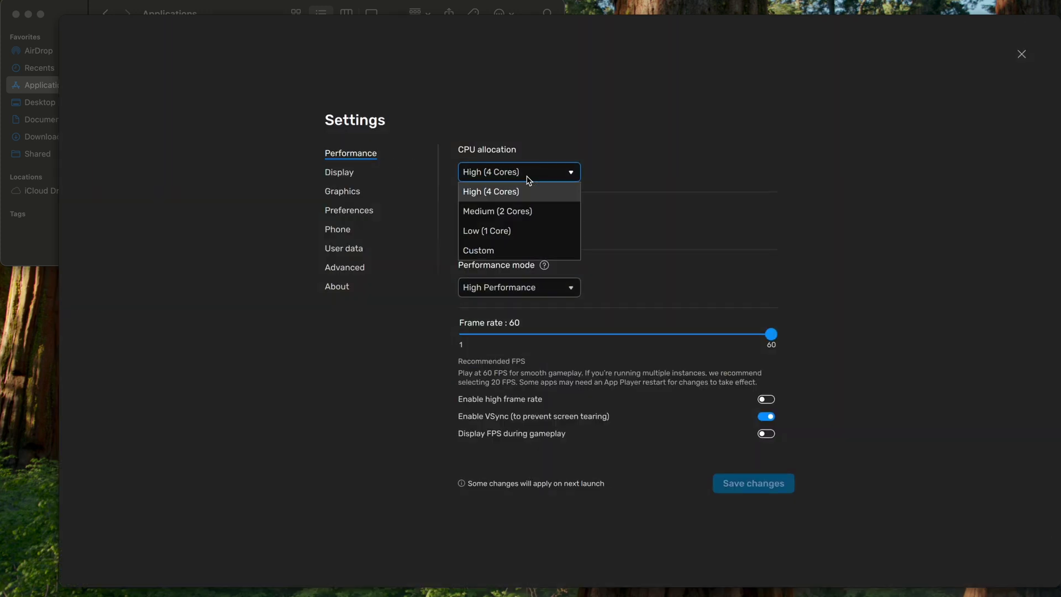
pyautogui.click(680, 209)
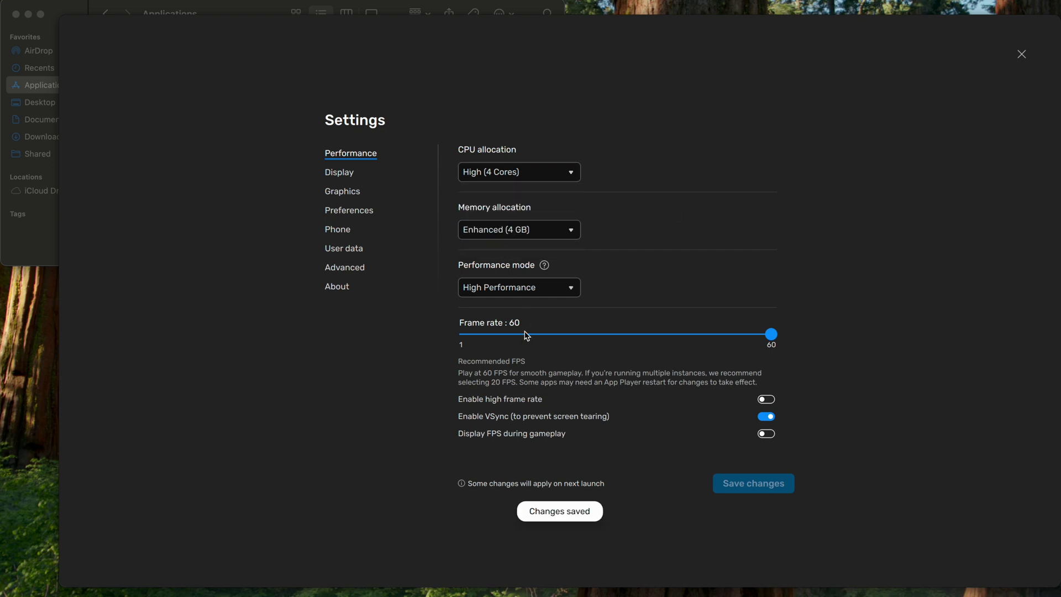
pyautogui.click(561, 235)
pyautogui.click(494, 249)
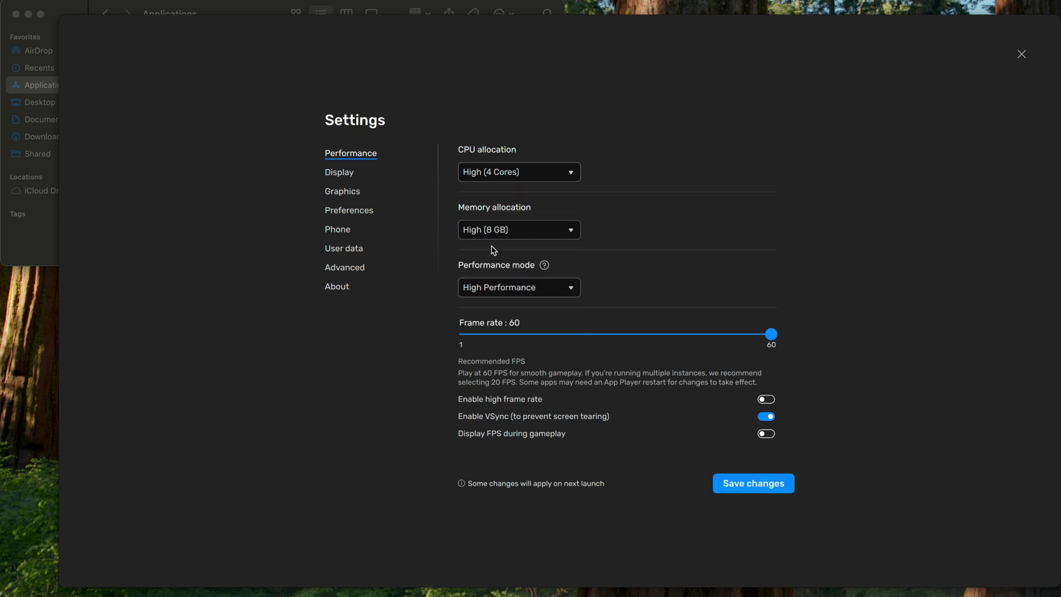
pyautogui.click(769, 484)
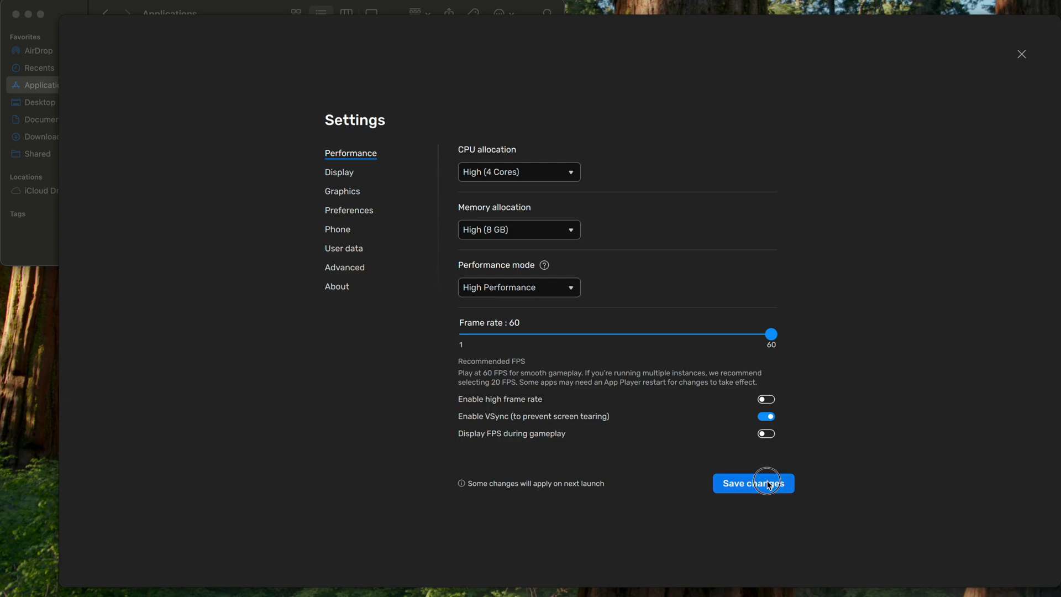
pyautogui.click(637, 333)
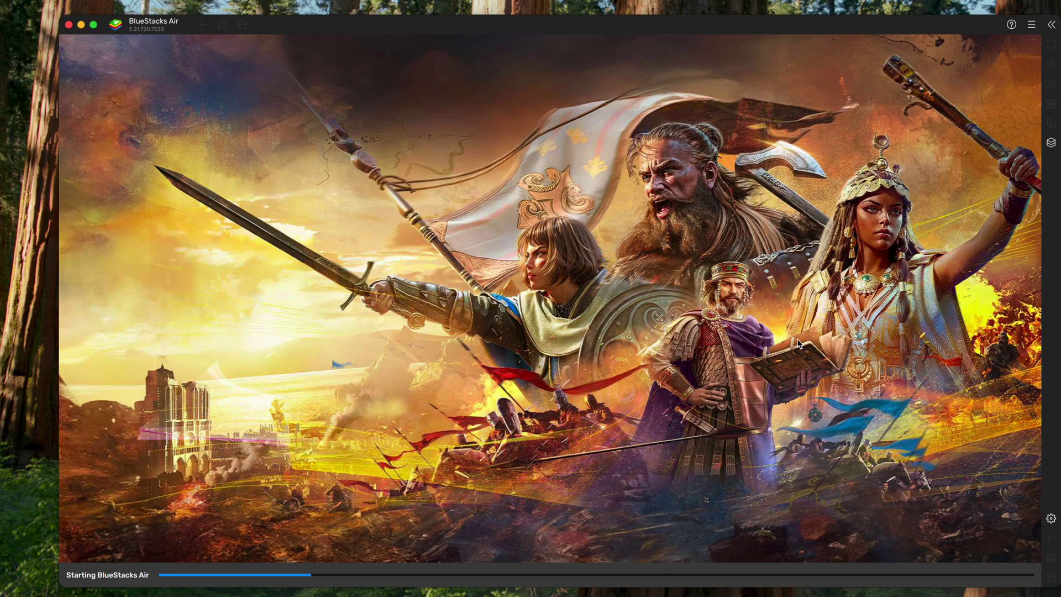
# Step: Set the display resolution to 1920 x 1080 in the display settings and save the changes
pyautogui.click(1051, 520)
pyautogui.click(340, 173)
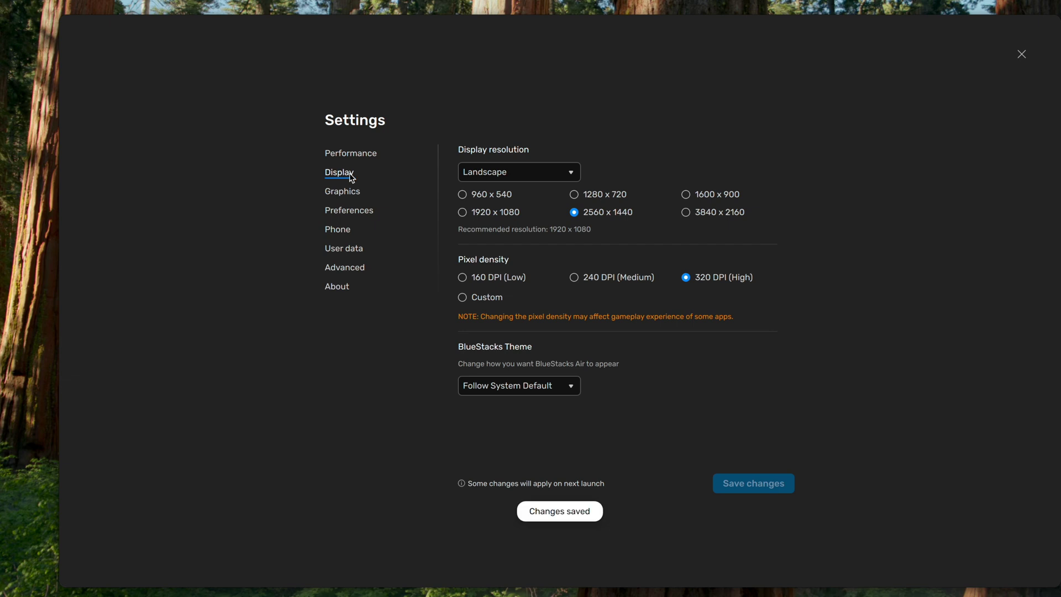
pyautogui.click(464, 214)
pyautogui.click(762, 485)
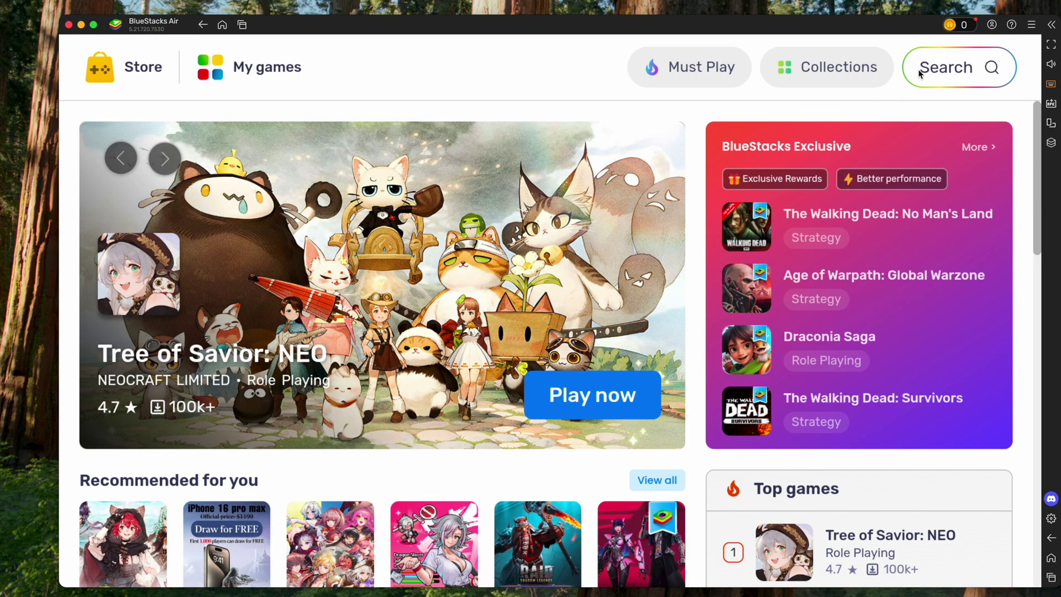
# Step: Search the store for Age of Empires Mobile, open its page and try to install it from Google Play
pyautogui.click(943, 71)
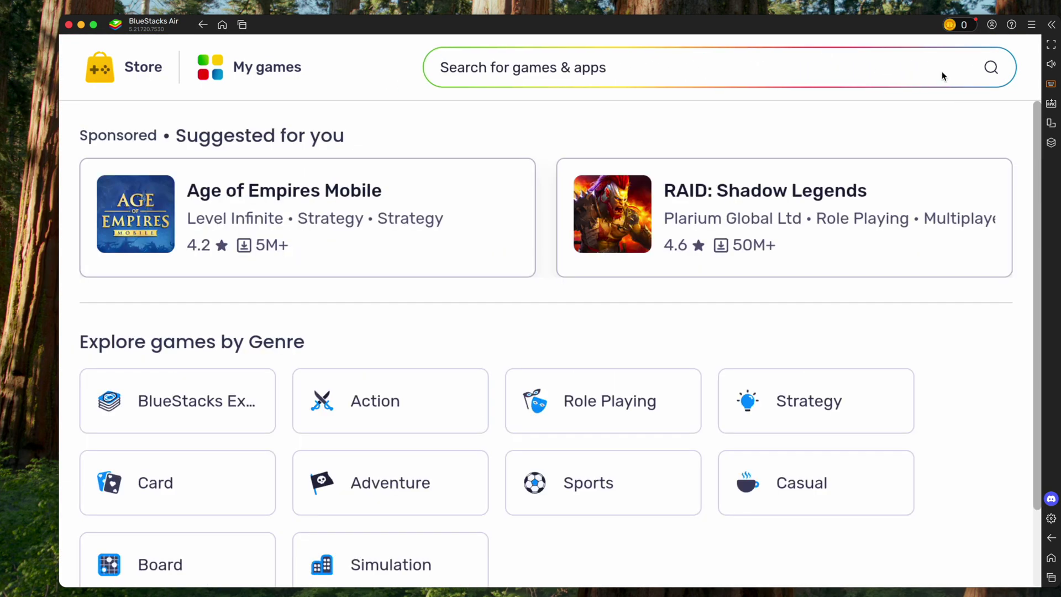
pyautogui.write('age of empire')
pyautogui.click(579, 119)
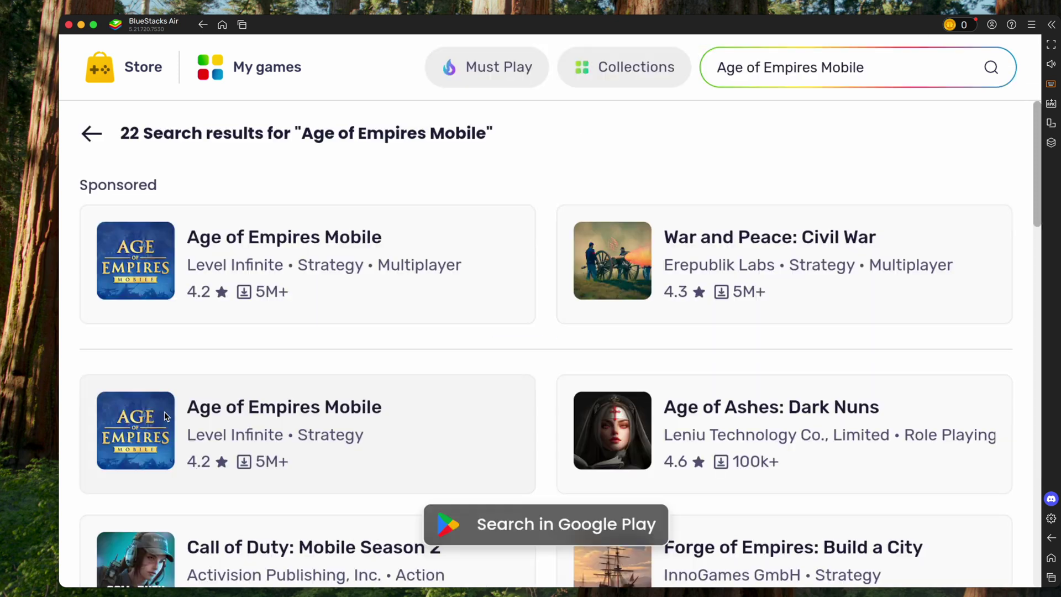
pyautogui.click(148, 392)
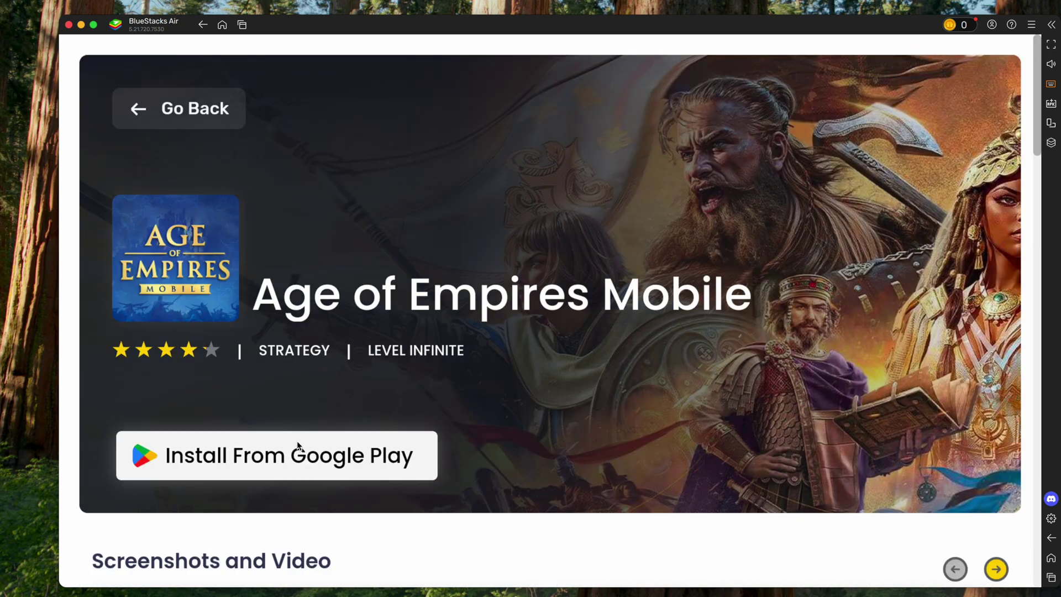
pyautogui.click(291, 450)
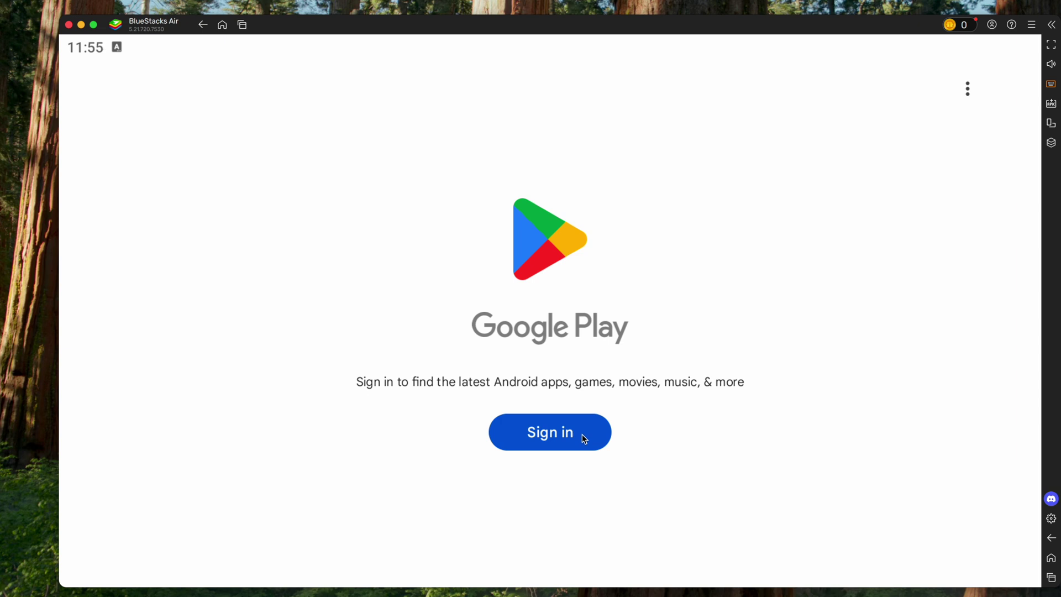
pyautogui.press('Escape')
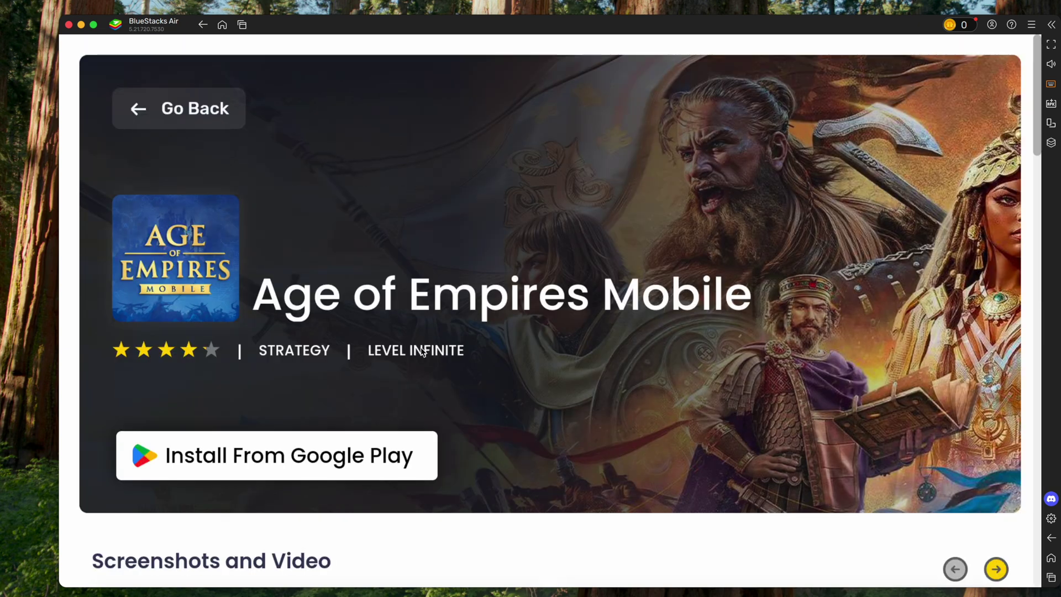
pyautogui.click(250, 456)
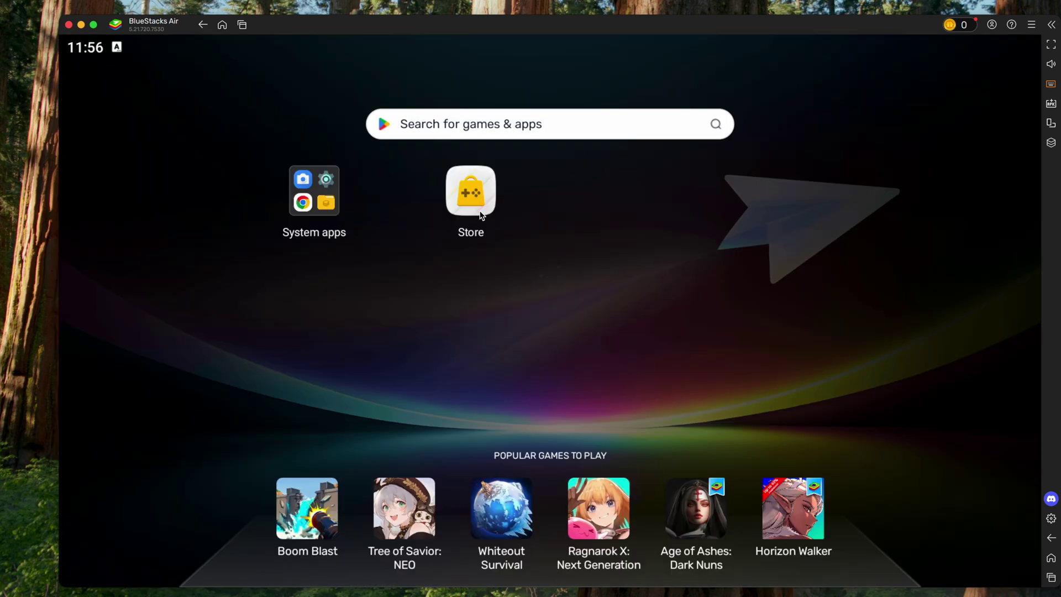
# Step: Search for "age of empires" from the home screen and install Age of Empires Mobile from Google Play
pyautogui.click(499, 123)
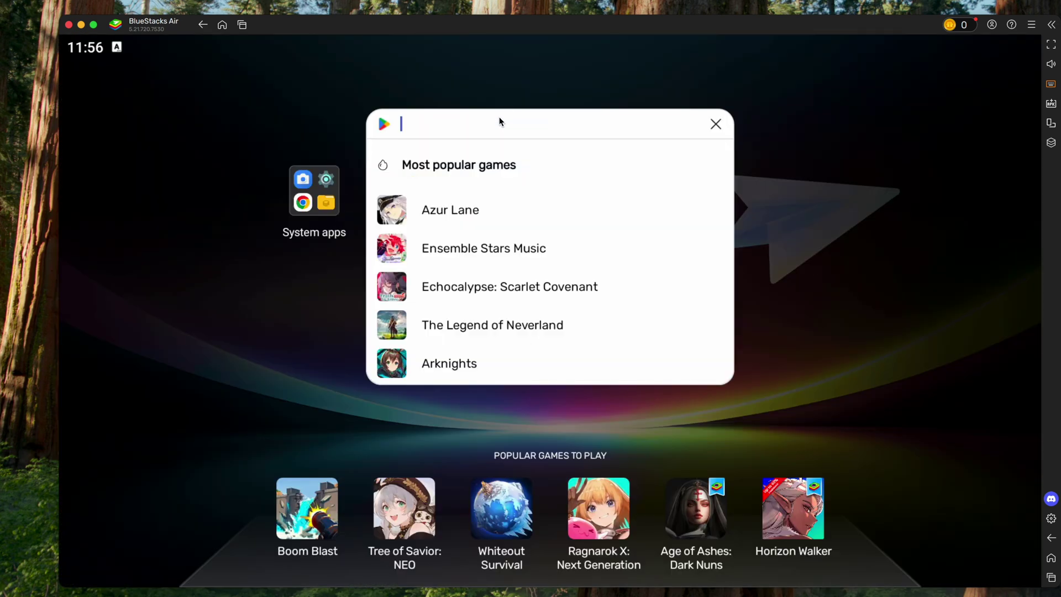
pyautogui.write('age of empires')
pyautogui.click(474, 160)
pyautogui.click(136, 437)
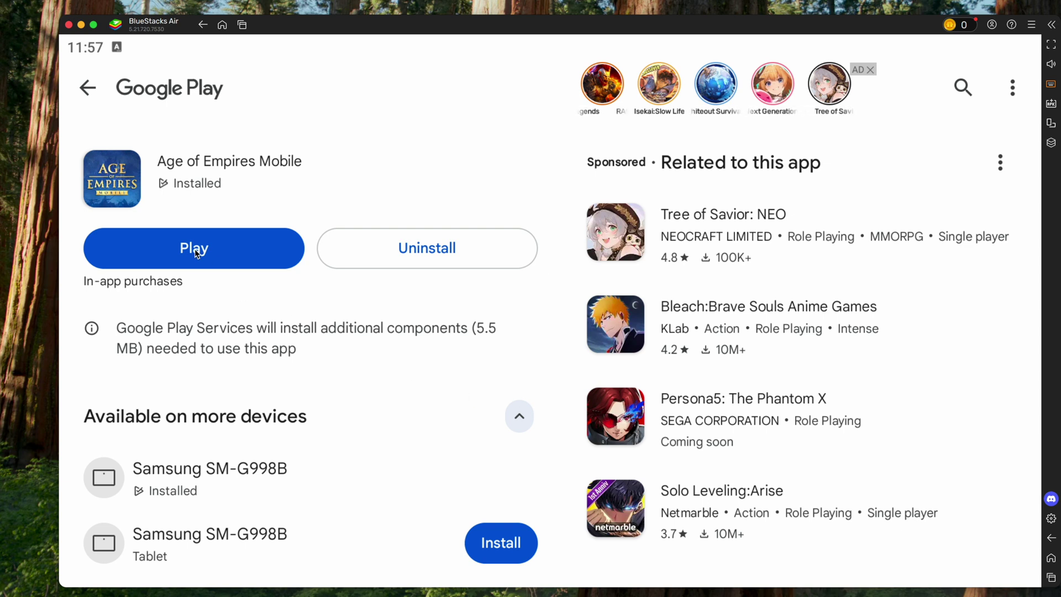
# Step: Launch Age of Empires Mobile from the home screen, accept the privacy policy and terms, and confirm the ASTC notice
pyautogui.click(224, 30)
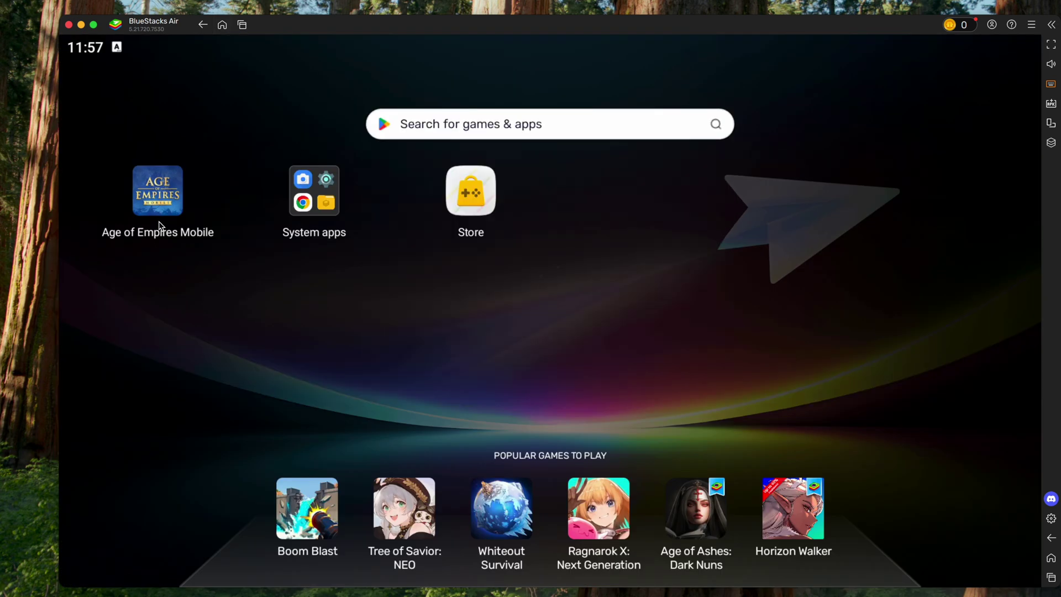
pyautogui.click(160, 196)
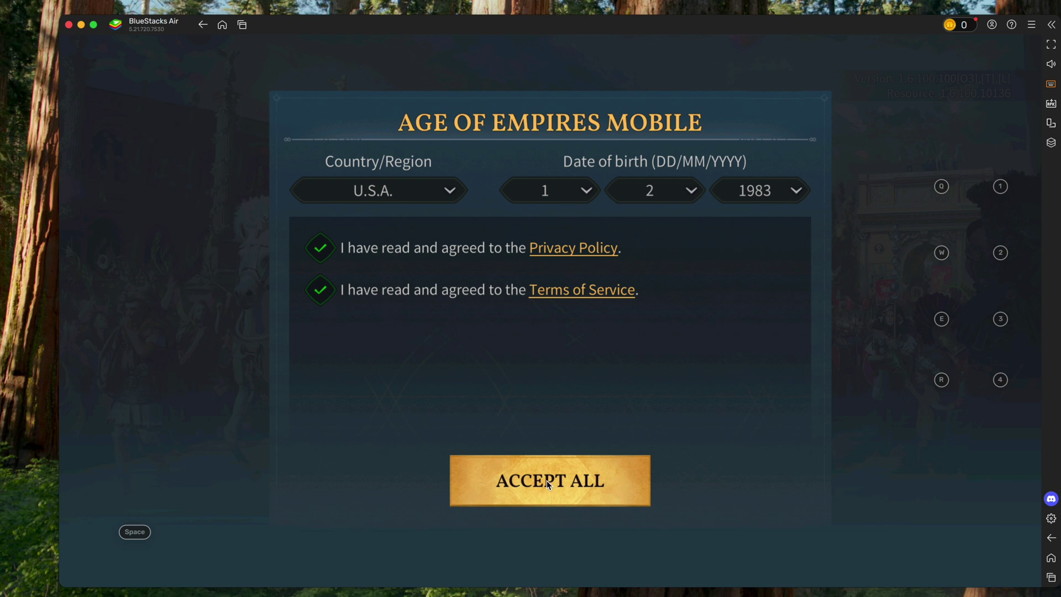
pyautogui.click(546, 480)
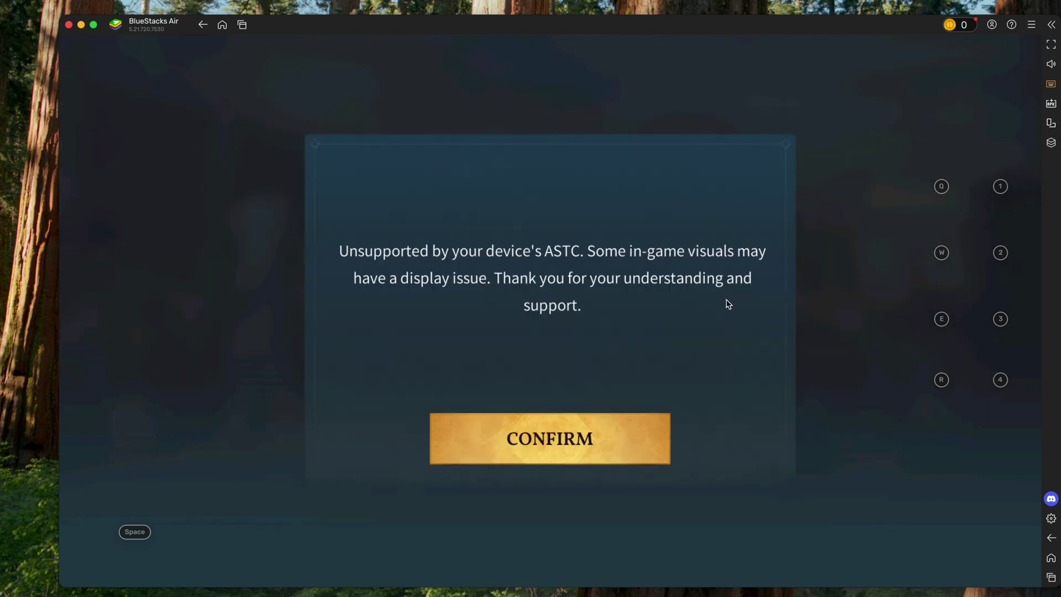
pyautogui.click(585, 444)
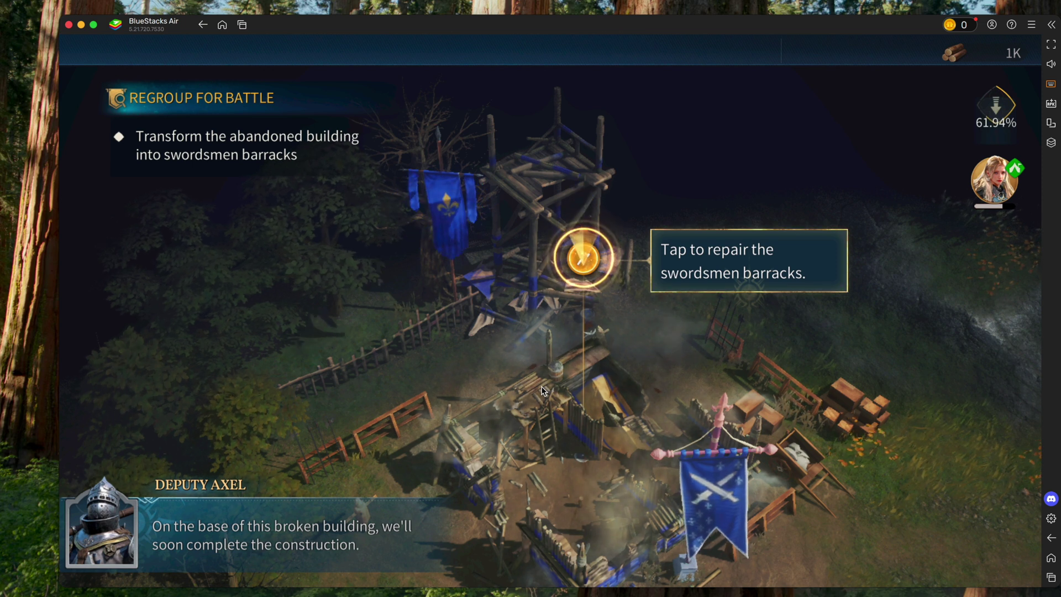
# Step: Open the controls editor for the game's Default control scheme
pyautogui.click(137, 538)
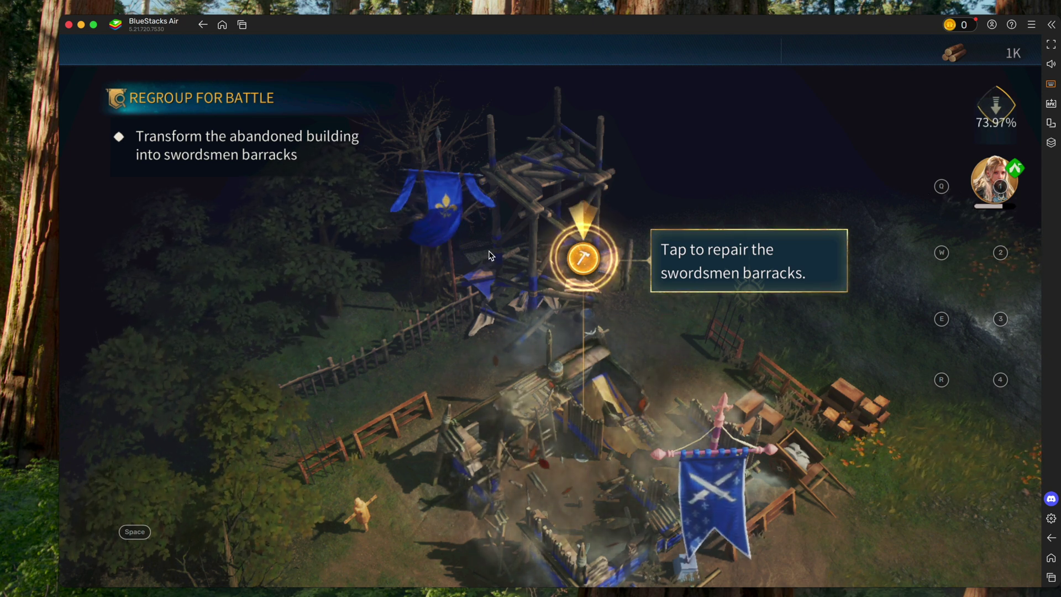
pyautogui.click(1051, 87)
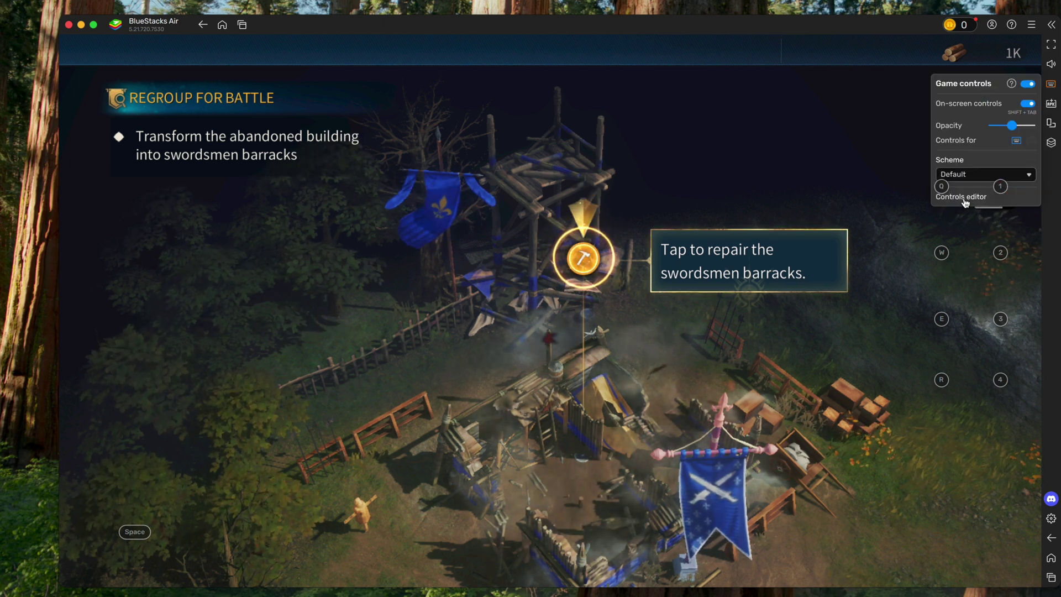
pyautogui.click(961, 196)
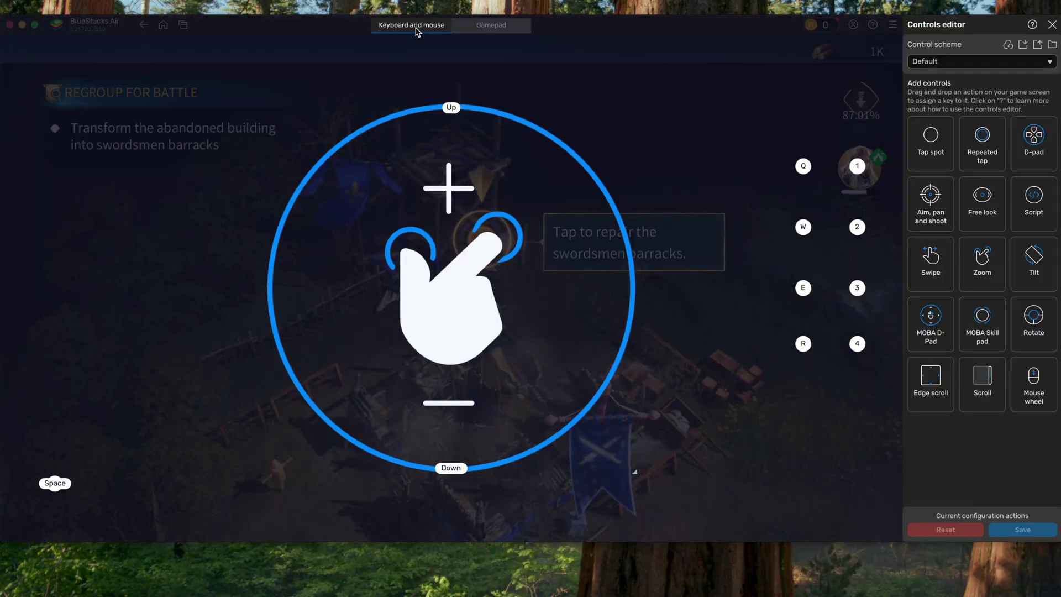
# Step: Set the tap key of the tap spot over the hero portrait to 1
pyautogui.moveTo(853, 176)
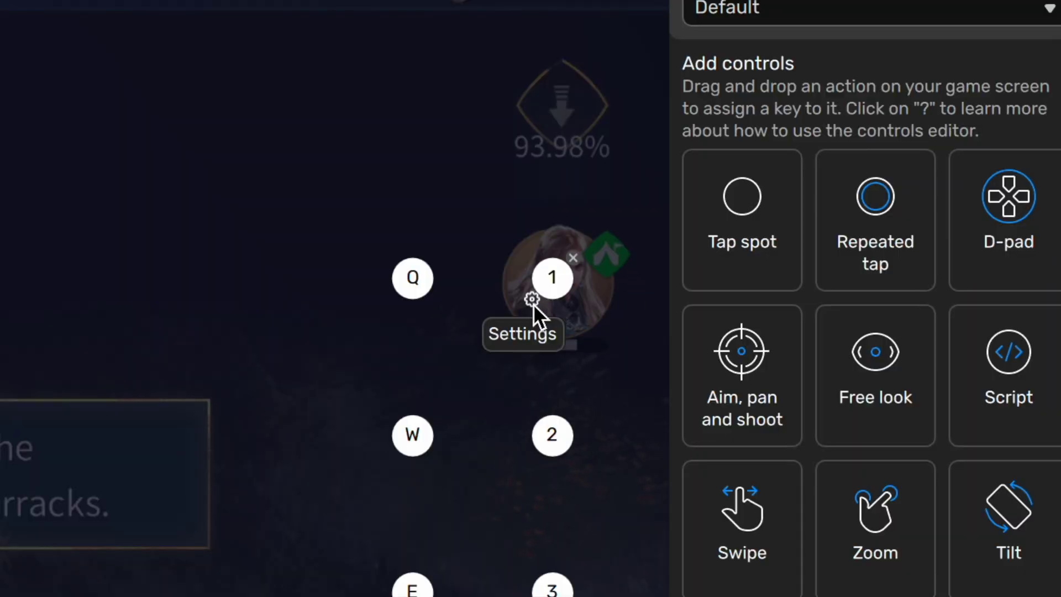
pyautogui.click(533, 301)
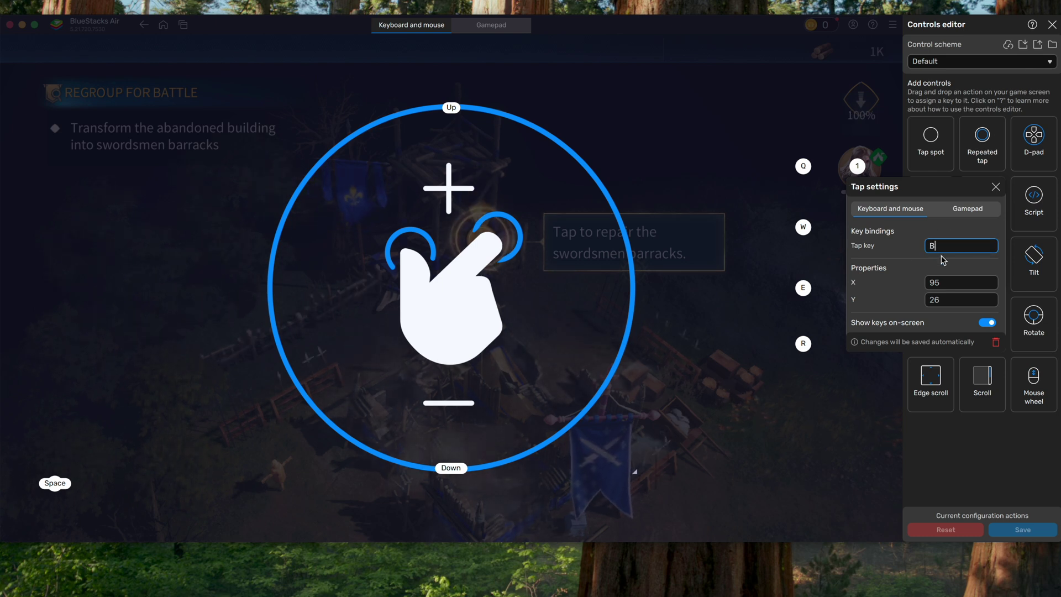
pyautogui.press('1')
pyautogui.click(995, 188)
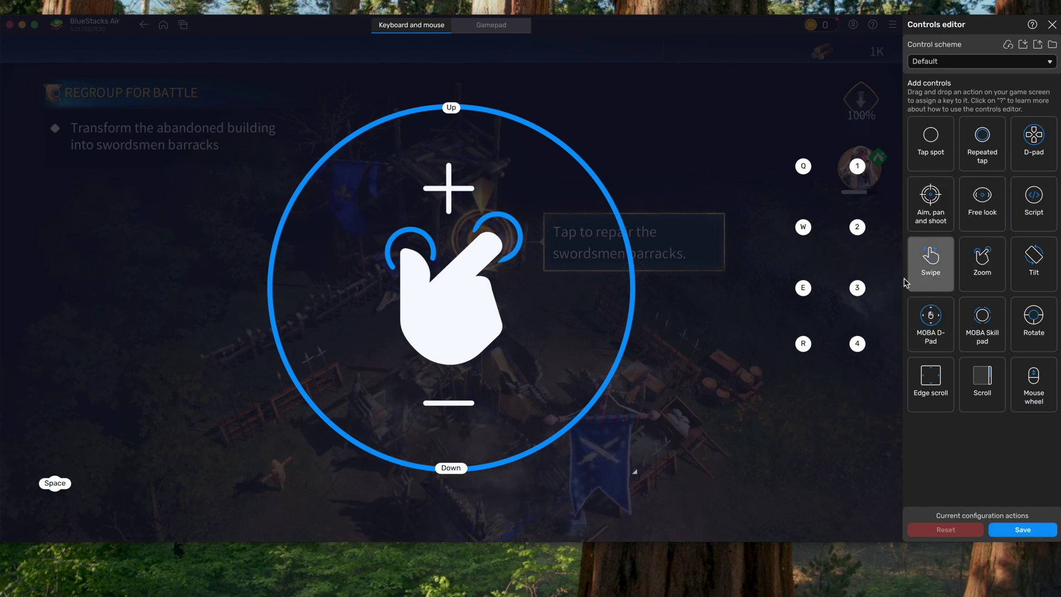
# Step: Add a tap spot below the R control at about X 89, Y 69, bind it to G, save the scheme and close the editor
pyautogui.moveTo(930, 145)
pyautogui.mouseDown()
pyautogui.moveTo(932, 263)
pyautogui.moveTo(804, 389)
pyautogui.mouseUp()
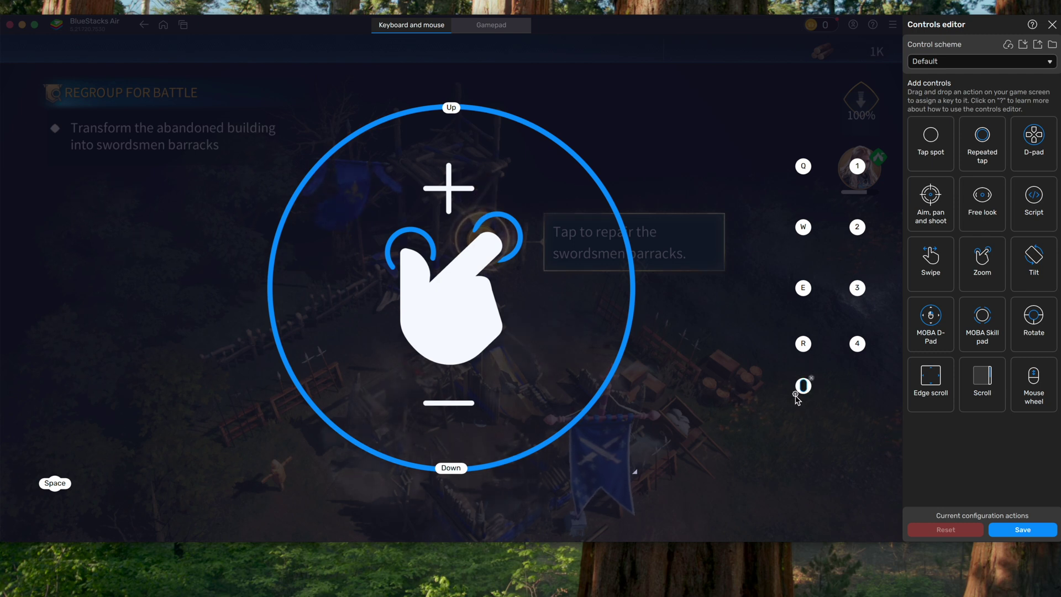
pyautogui.click(796, 394)
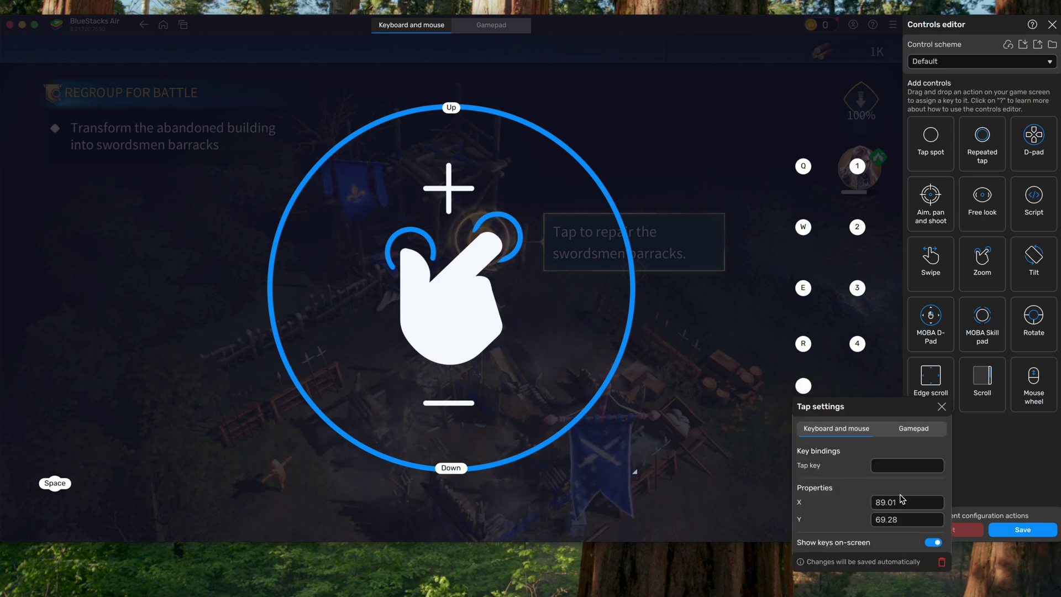
pyautogui.press('g')
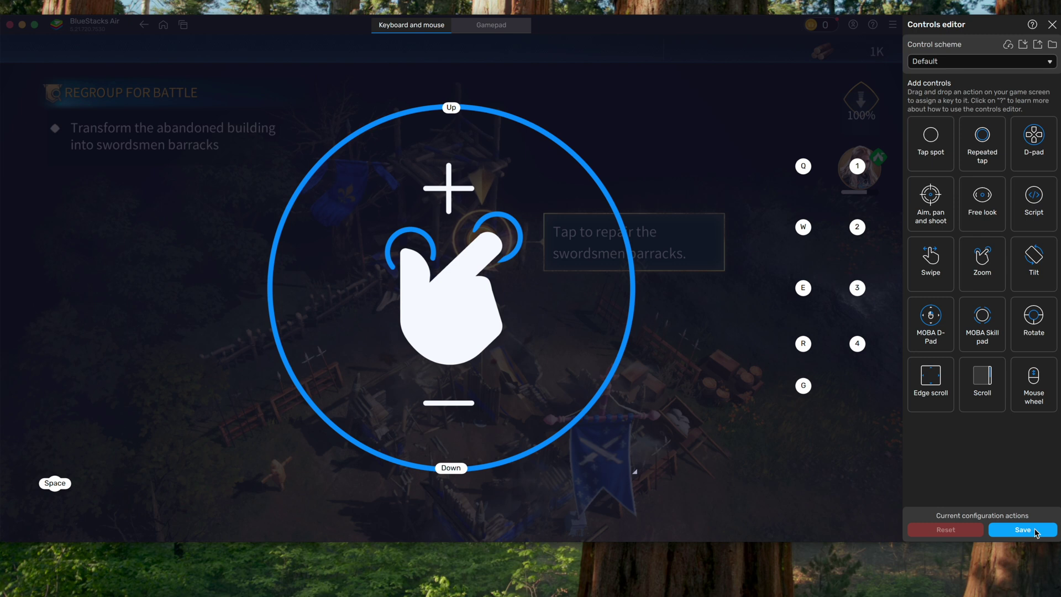
pyautogui.click(1023, 529)
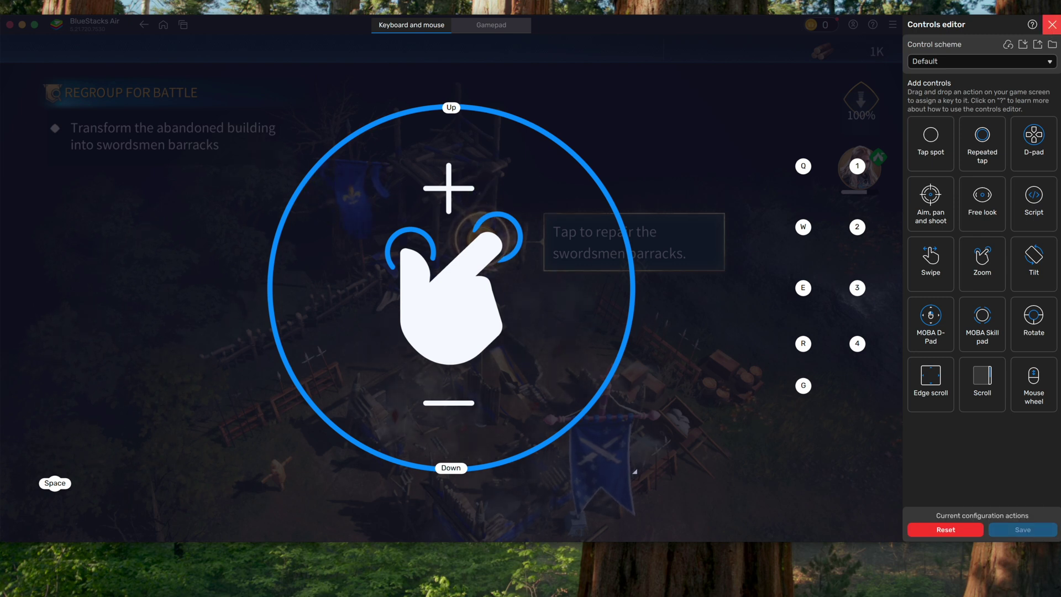
pyautogui.click(1051, 24)
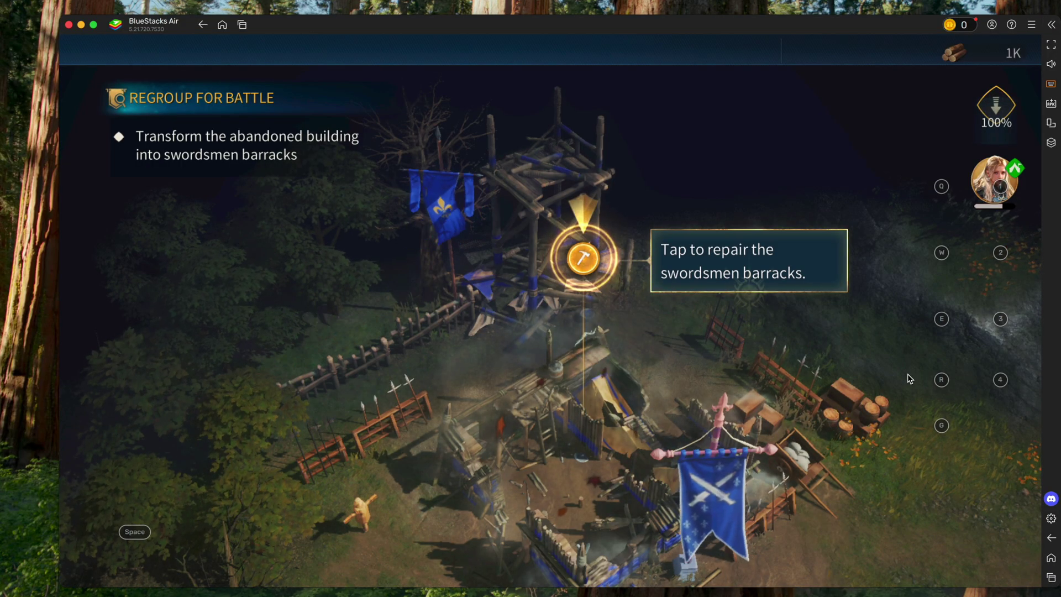